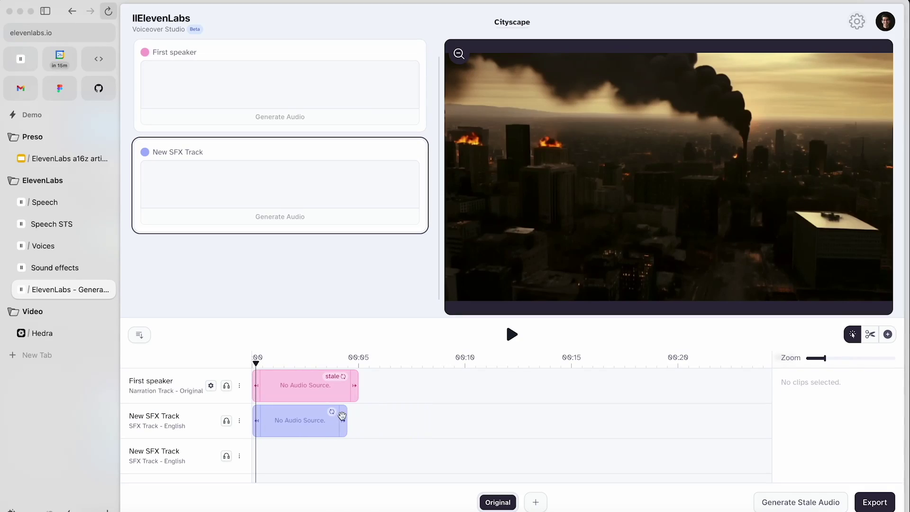
Generate a 'police cars in the distance' sound effect for the first SFX clip and play the preview
left_click(357, 416)
left_click(240, 203)
type("police cars in t")
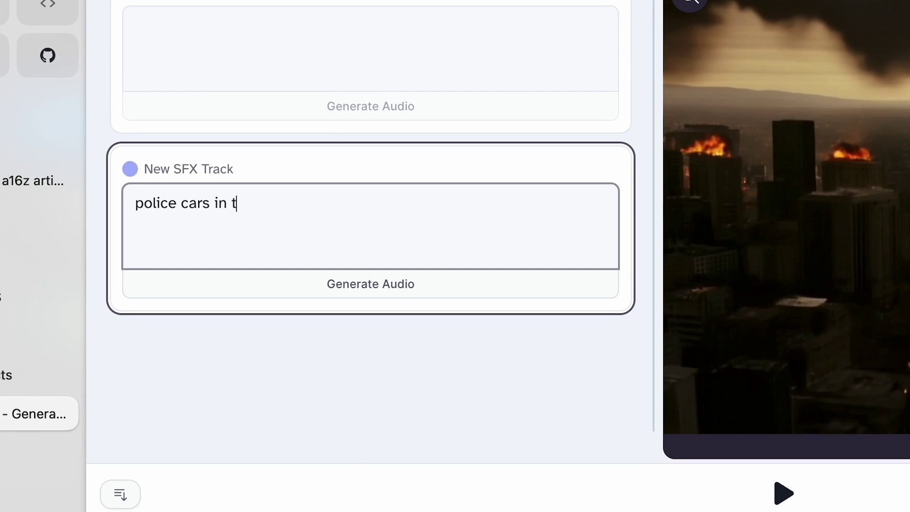
type("he distance")
left_click(357, 293)
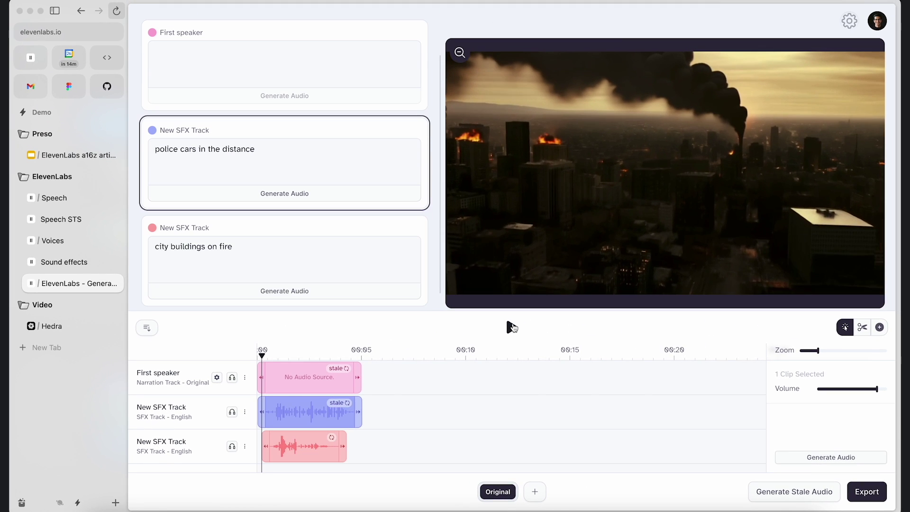
left_click(652, 217)
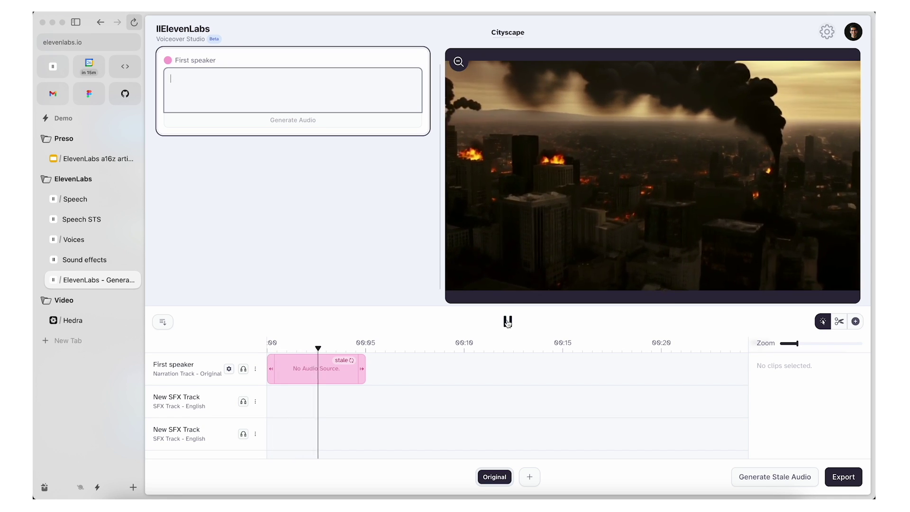
Pause playback and add a five-second clip at 0:00 on the first SFX track
left_click(507, 323)
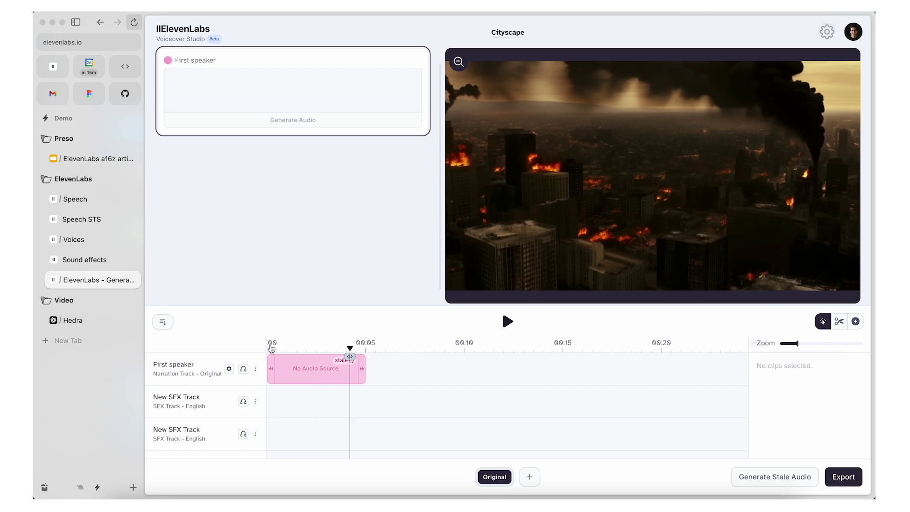
left_click(271, 347)
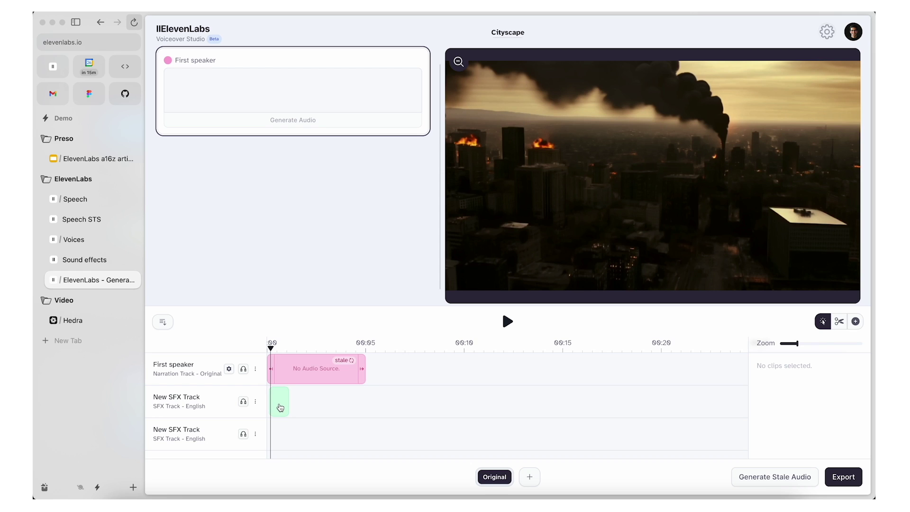
left_click(282, 406)
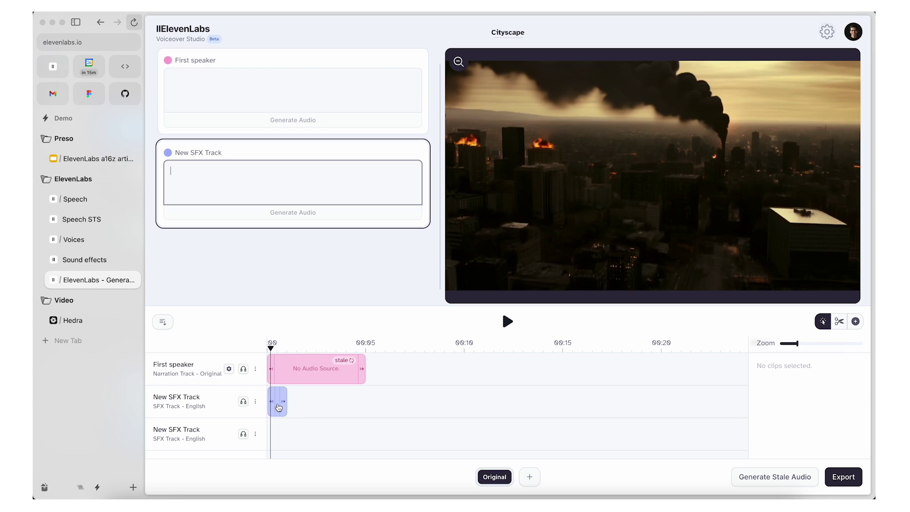
left_click_drag(281, 403, 367, 401)
Give the new clip the prompt 'police car' and generate its sound
left_click(247, 187)
type("police cars in the")
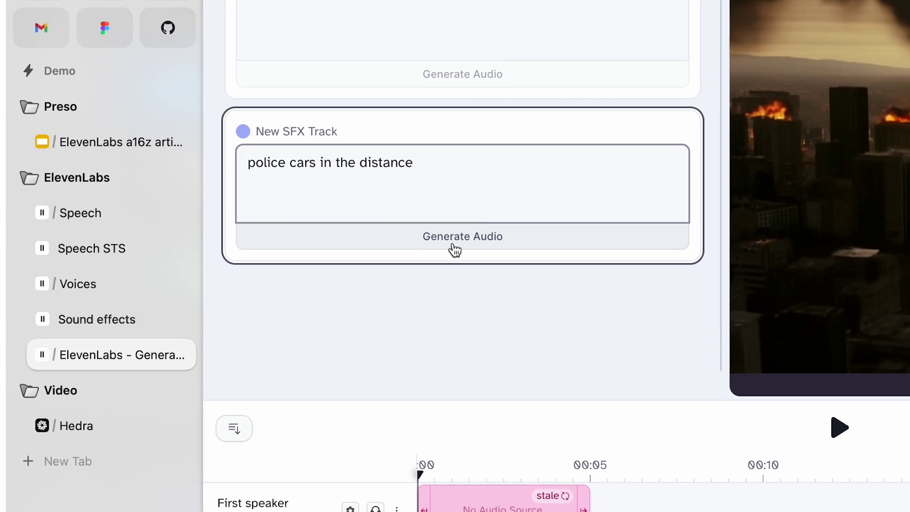
left_click(484, 240)
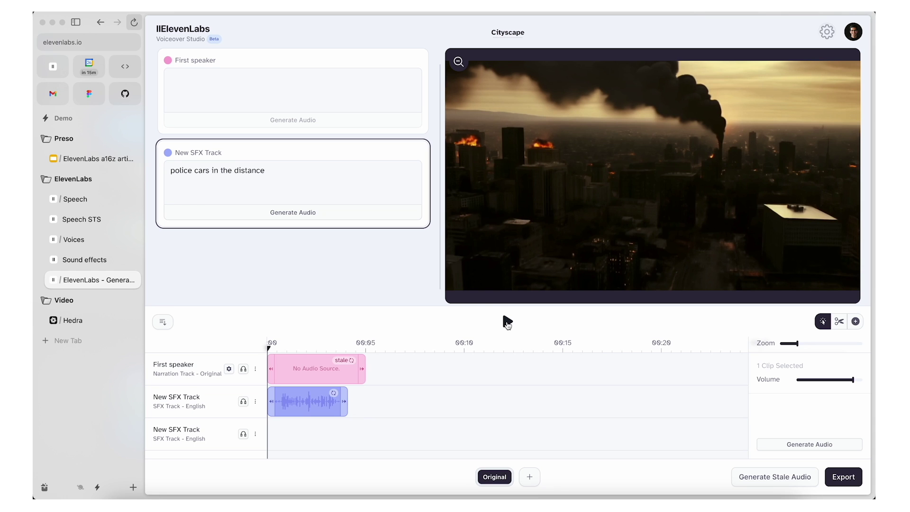
Preview the police-car sound, then add a new clip at the start of the third SFX track
left_click(507, 323)
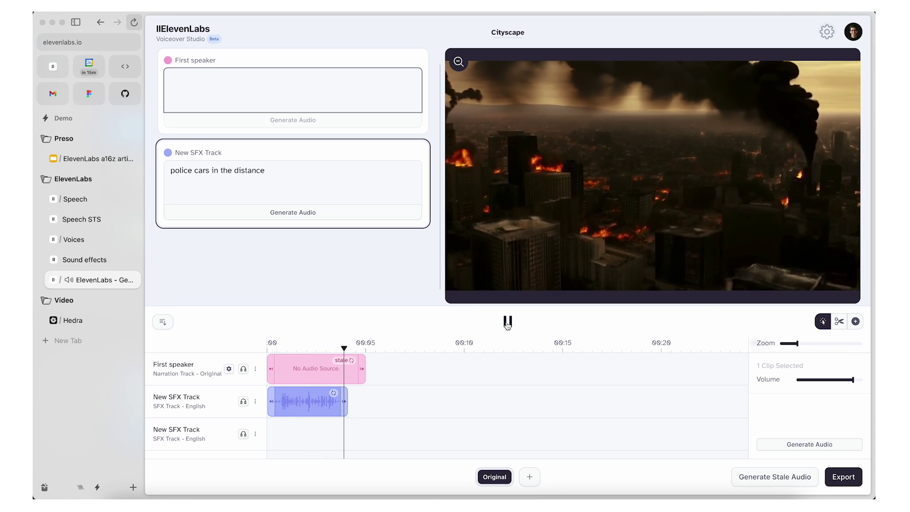
left_click(507, 322)
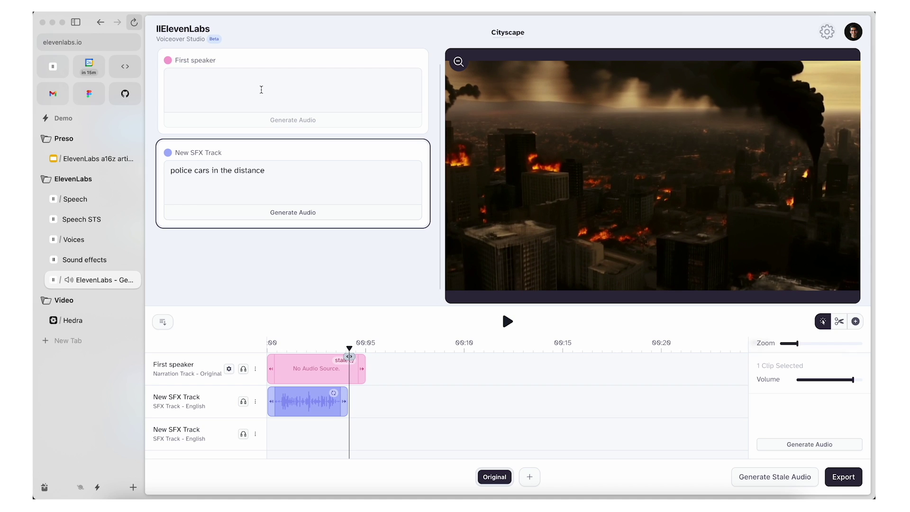
left_click(275, 437)
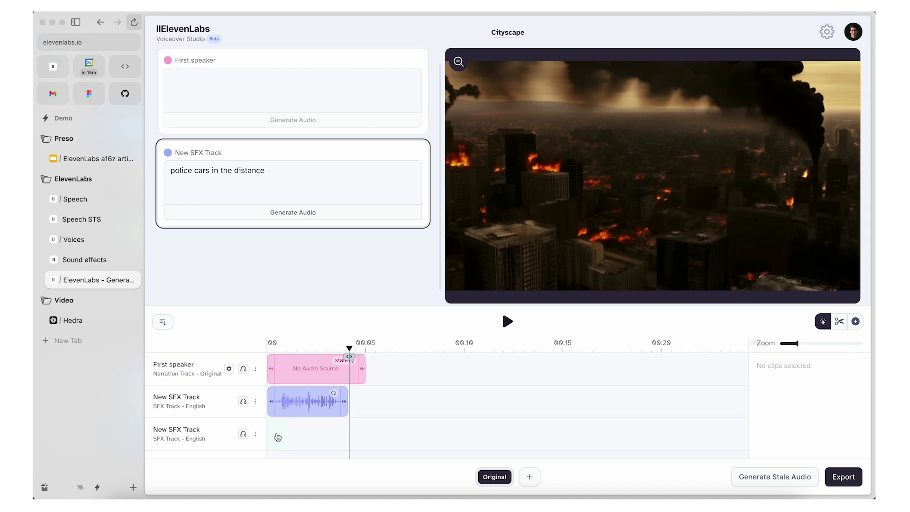
left_click(280, 437)
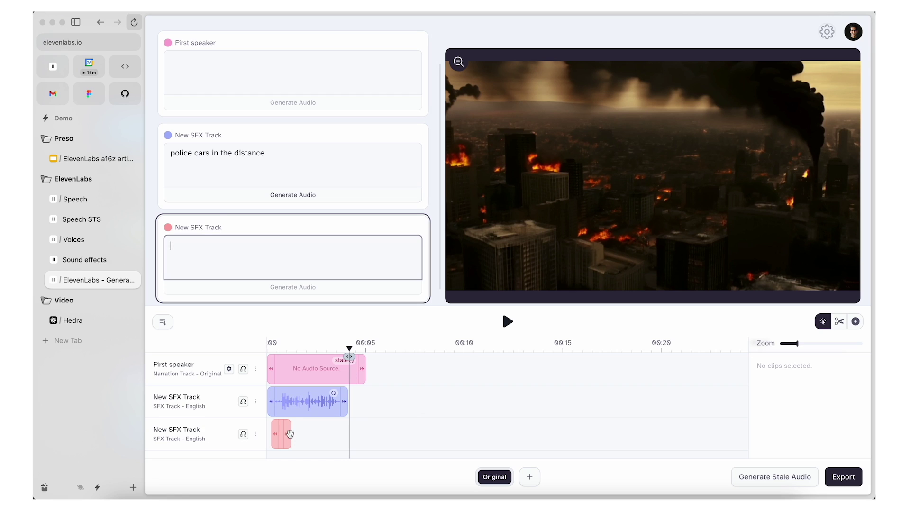
Generate a longer 'city buildings on fire' clip on the third SFX track, then play both effects
left_click_drag(291, 434, 325, 440)
left_click(220, 258)
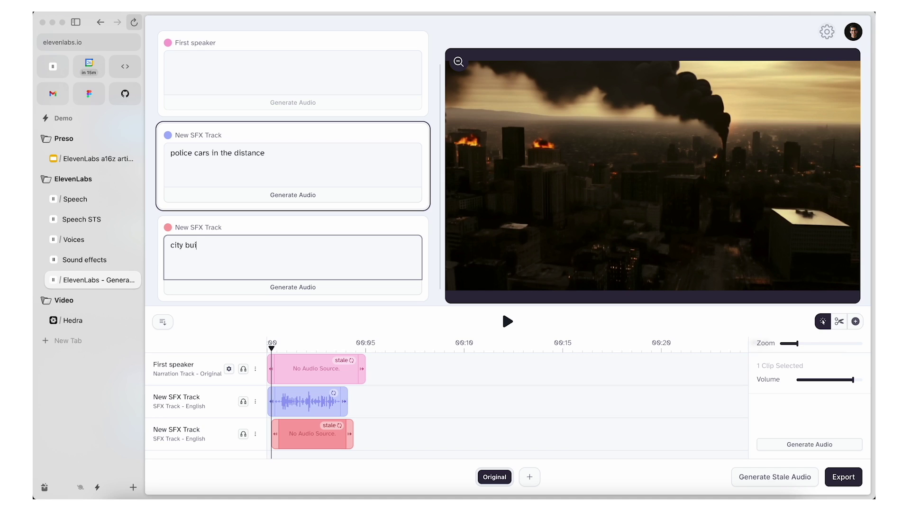
type("city buildings on fire")
left_click(245, 287)
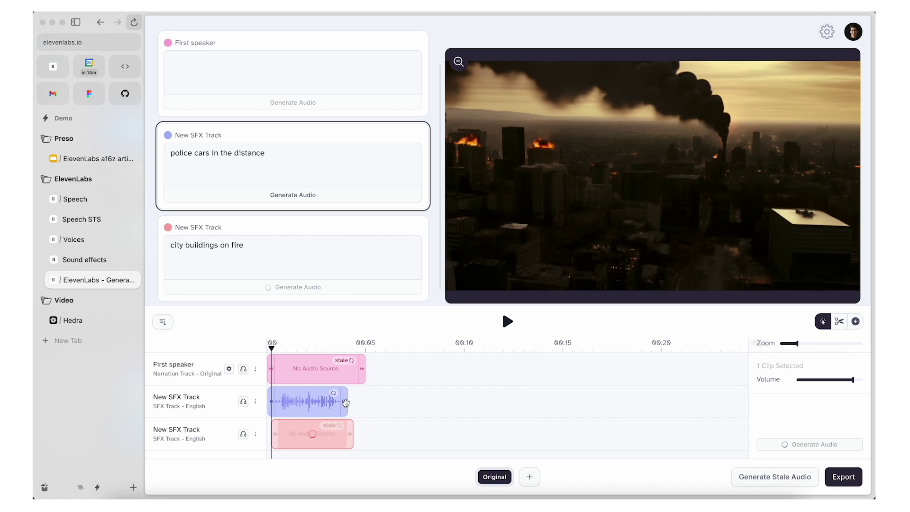
left_click(363, 401)
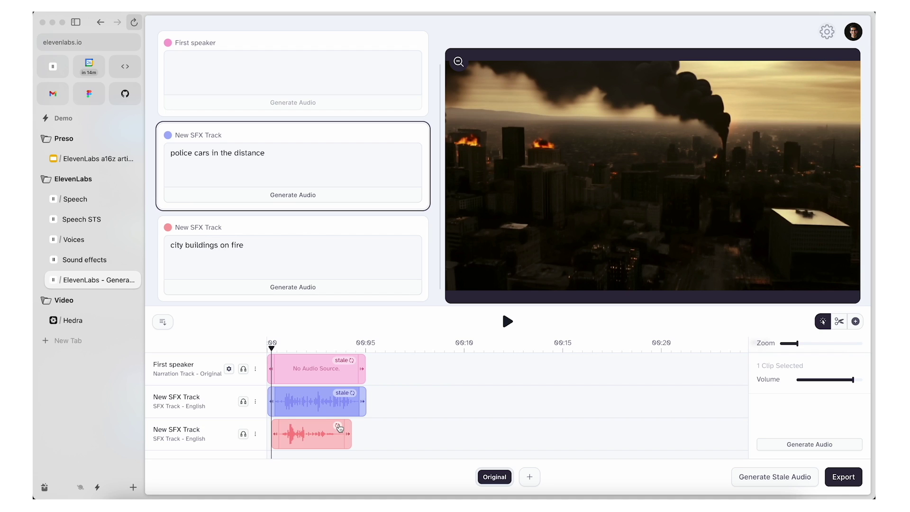
left_click(507, 321)
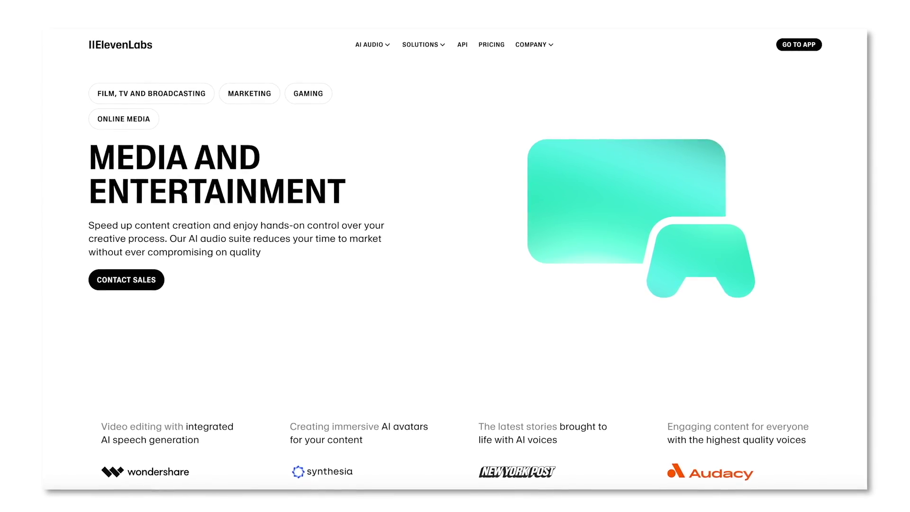
Scroll past dubbing, voice cloning and scratch dialog to reach the Publishing section
scroll(455, 256, "down", 10)
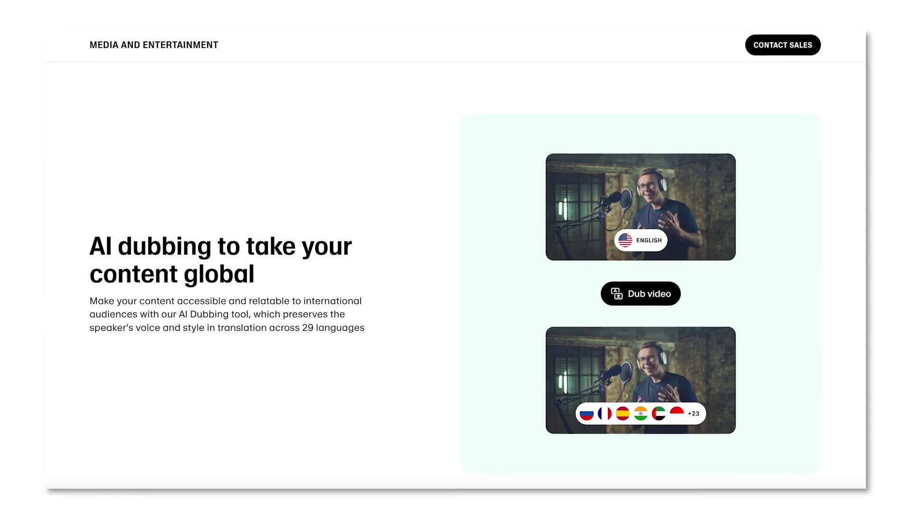
scroll(455, 255, "down", 5)
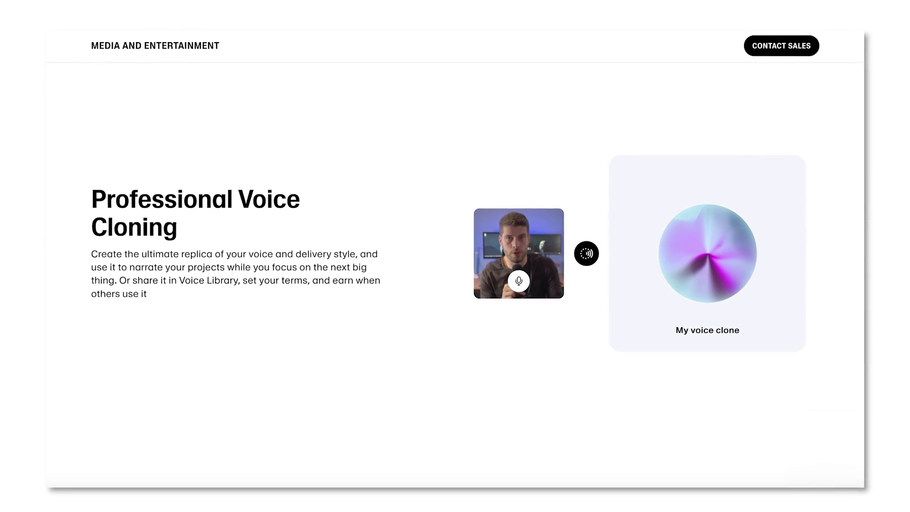
scroll(455, 256, "down", 5)
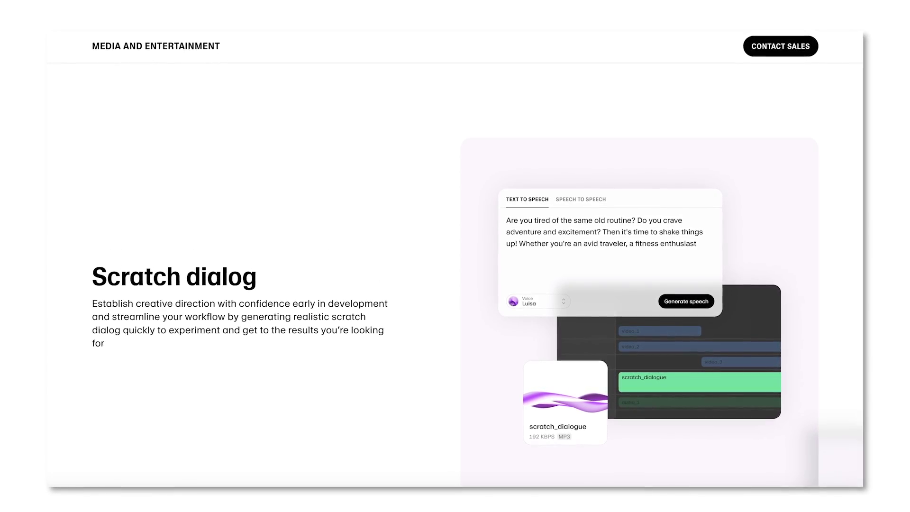
scroll(455, 256, "down", 5)
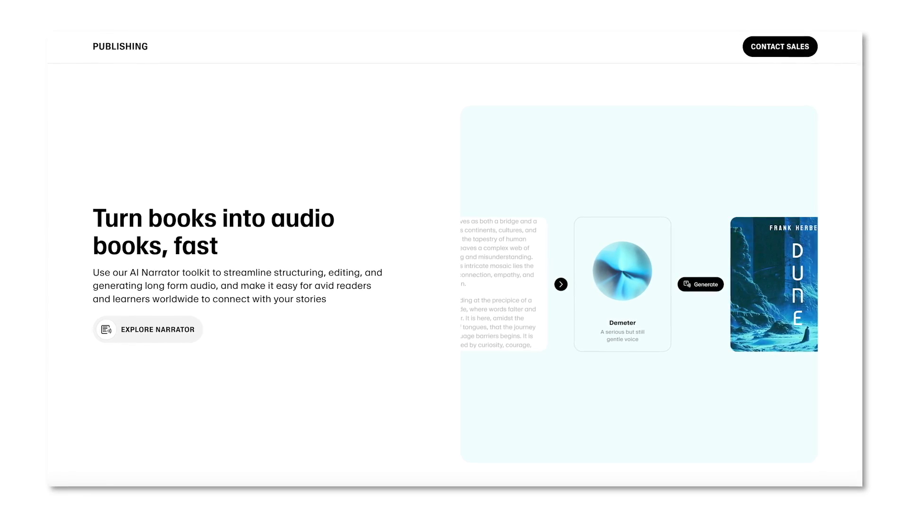
scroll(455, 255, "down", 5)
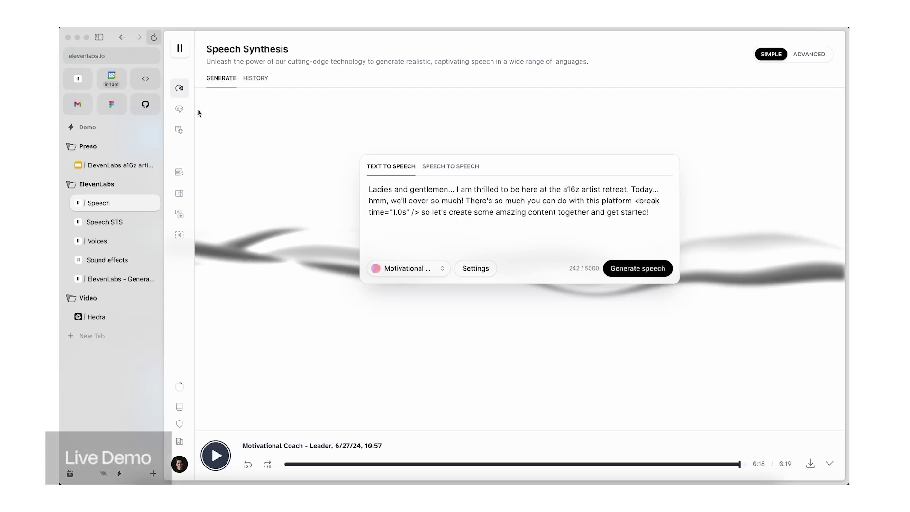
Open the Voices library and play the Leo - Energetic Hindi Voice sample
left_click(192, 110)
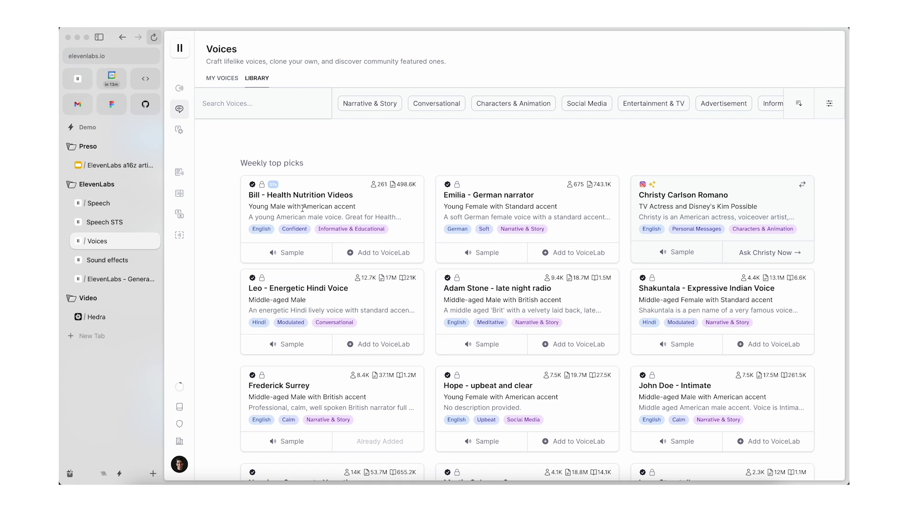
left_click(305, 344)
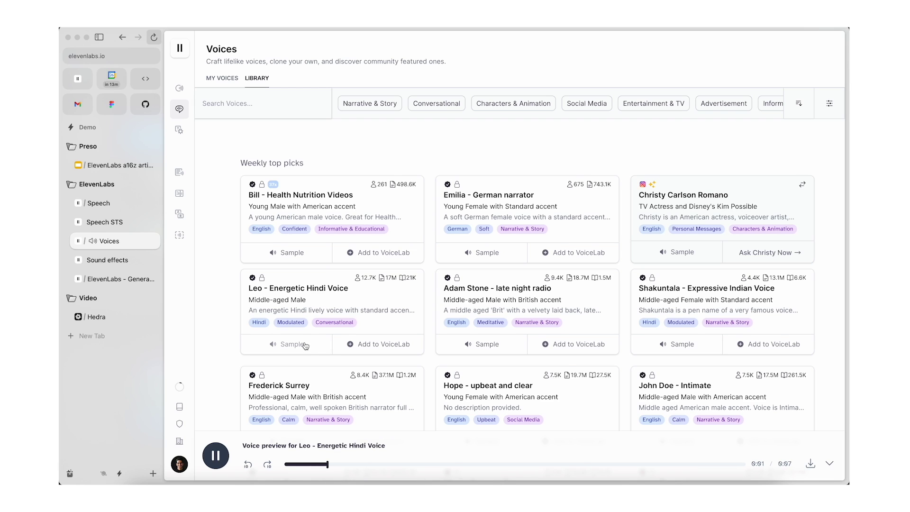